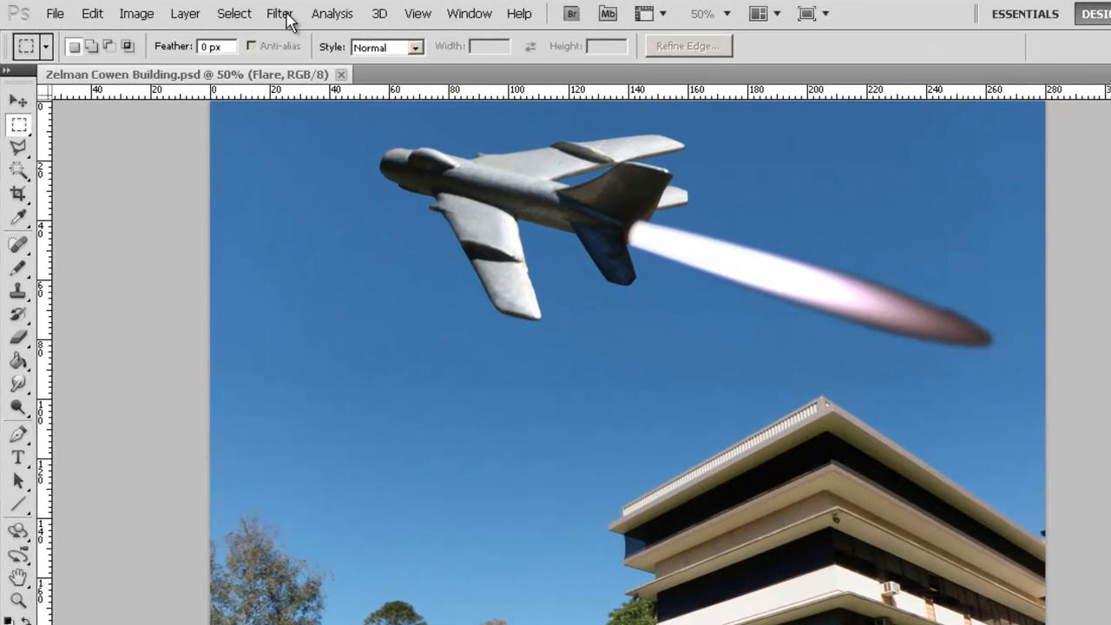
Apply the Ocean Ripple distortion filter to the Flare layer with a ripple size of 2 and ripple magnitude of 11.
left_click(254, 14)
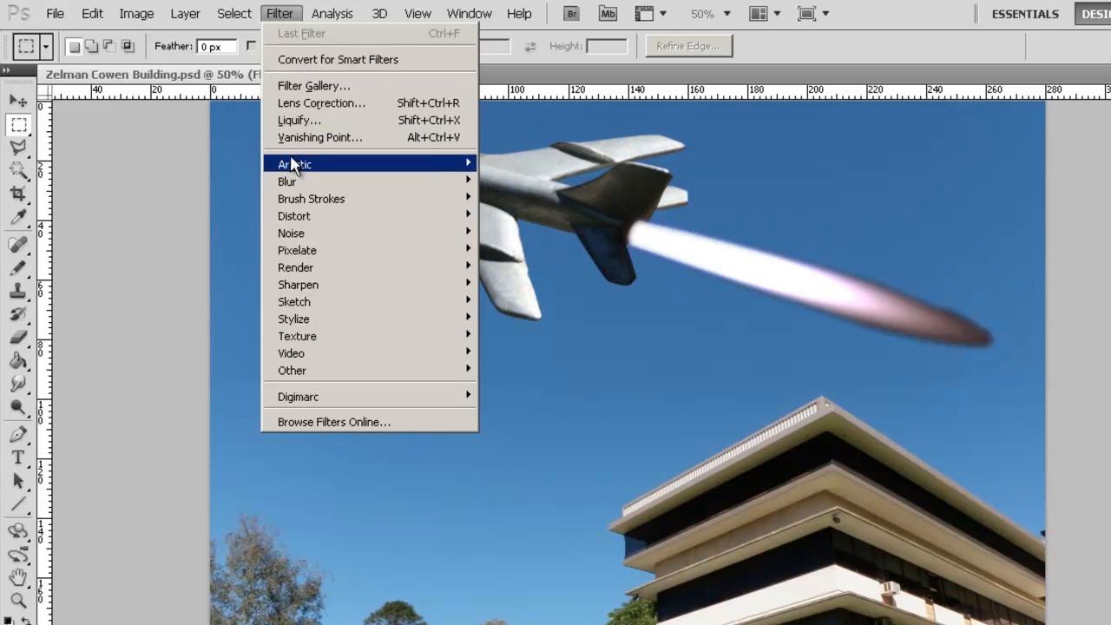
mouse_move(292, 222)
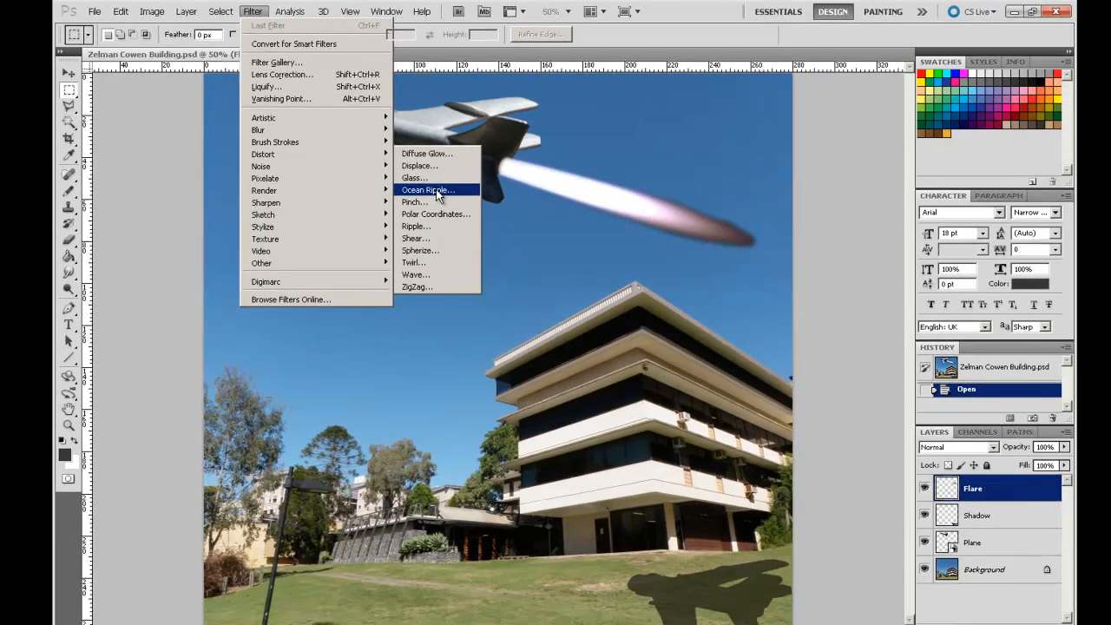
left_click(542, 268)
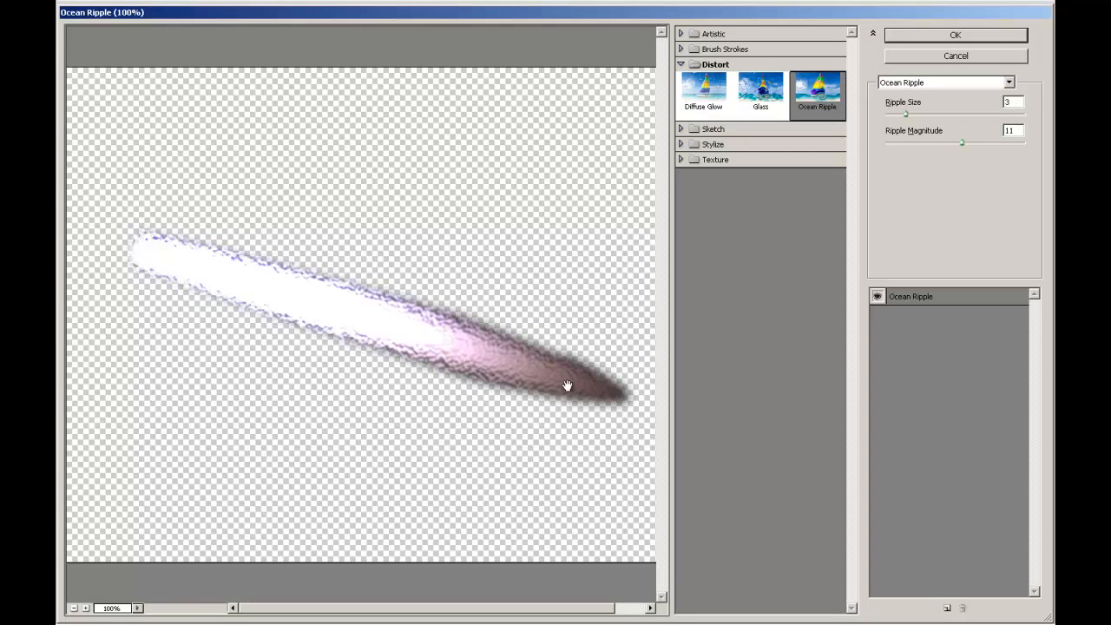
left_click(906, 116)
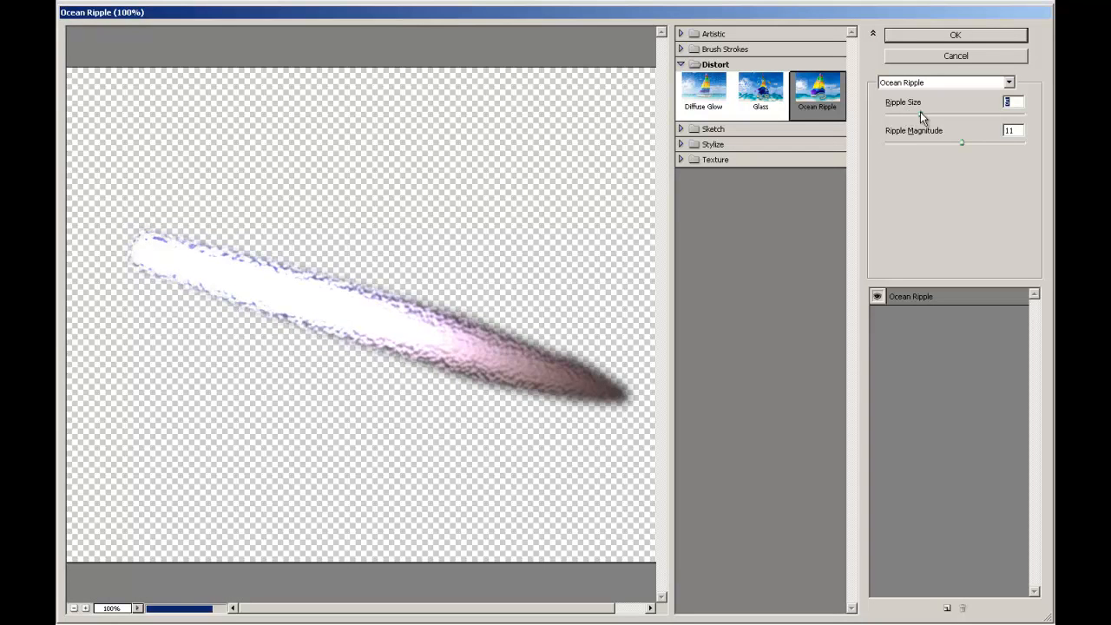
left_click_drag(928, 116, 961, 142)
left_click_drag(907, 115, 899, 122)
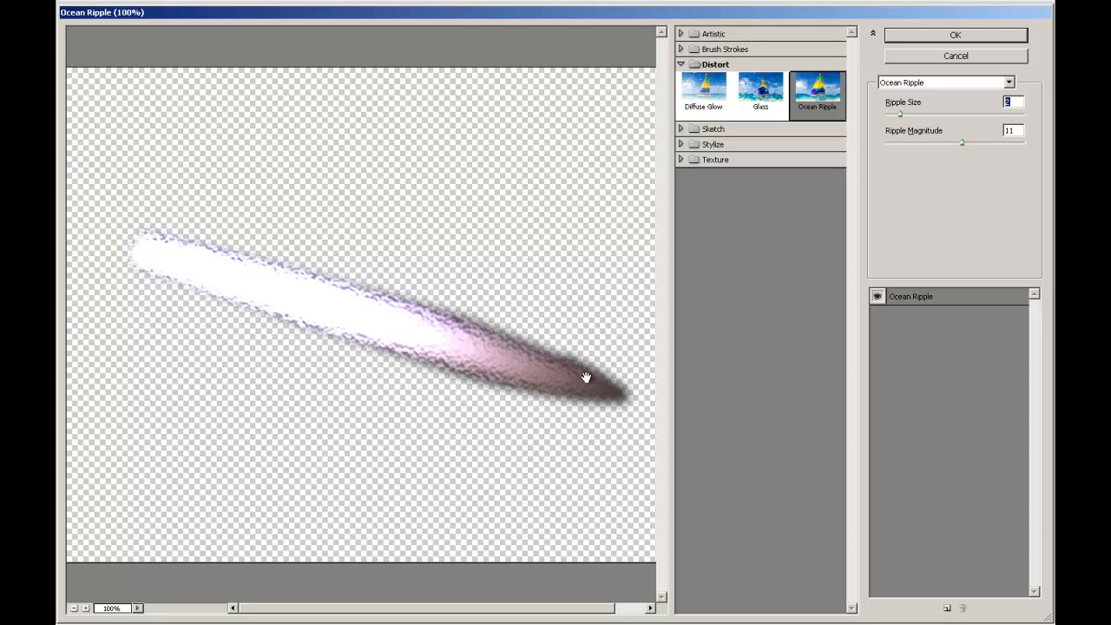
left_click(923, 35)
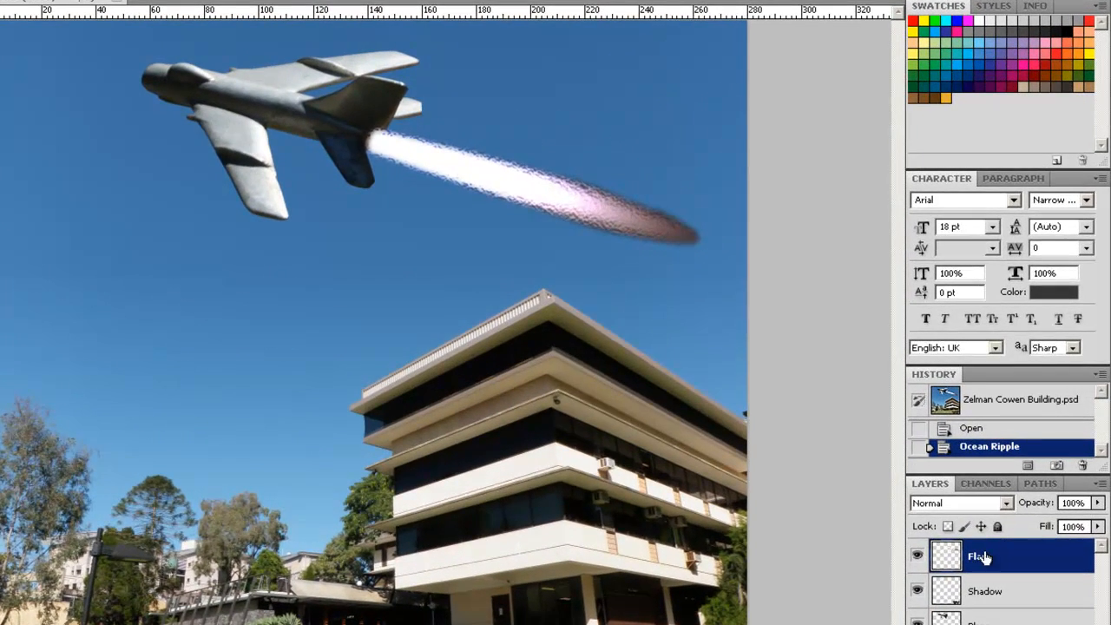
Try the Overlay, Soft Light and Hard Light blend modes on the Flare layer.
left_click(1006, 504)
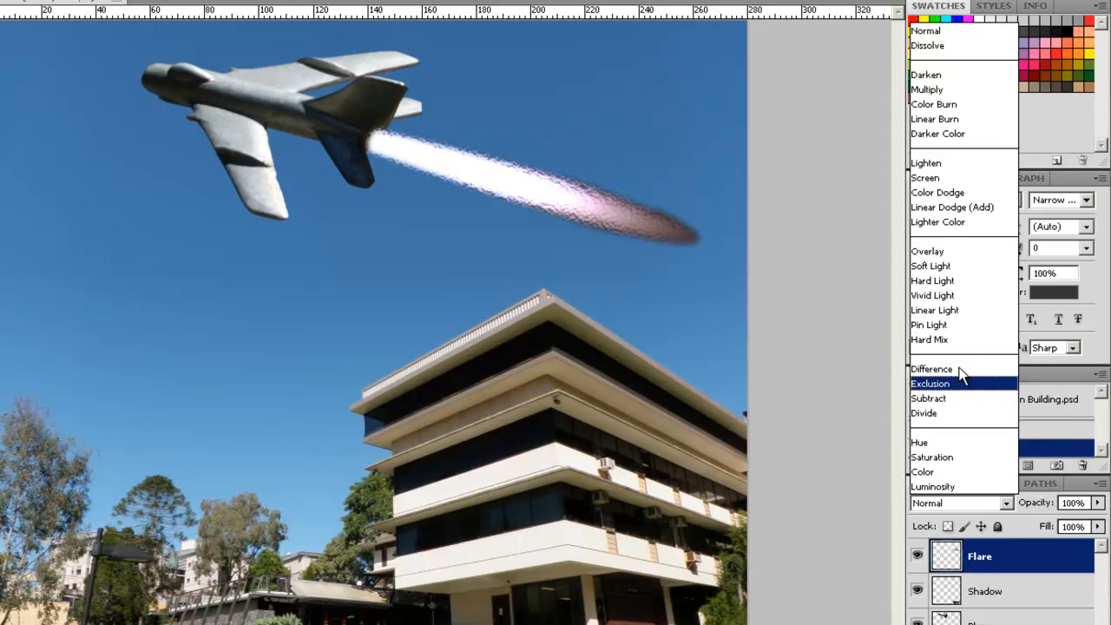
left_click(933, 254)
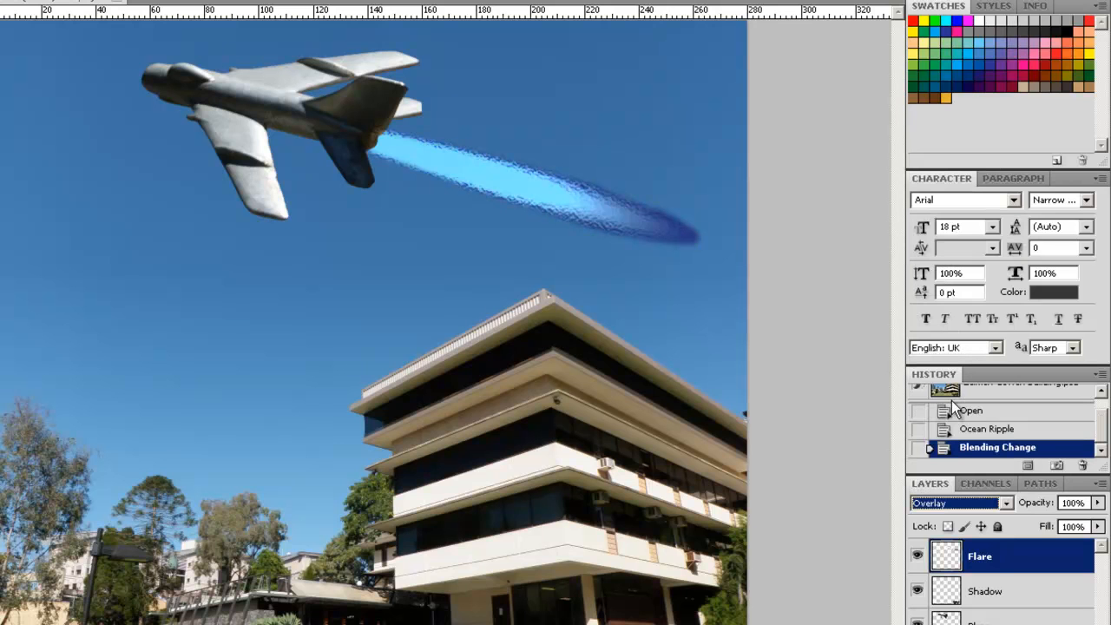
left_click(1003, 502)
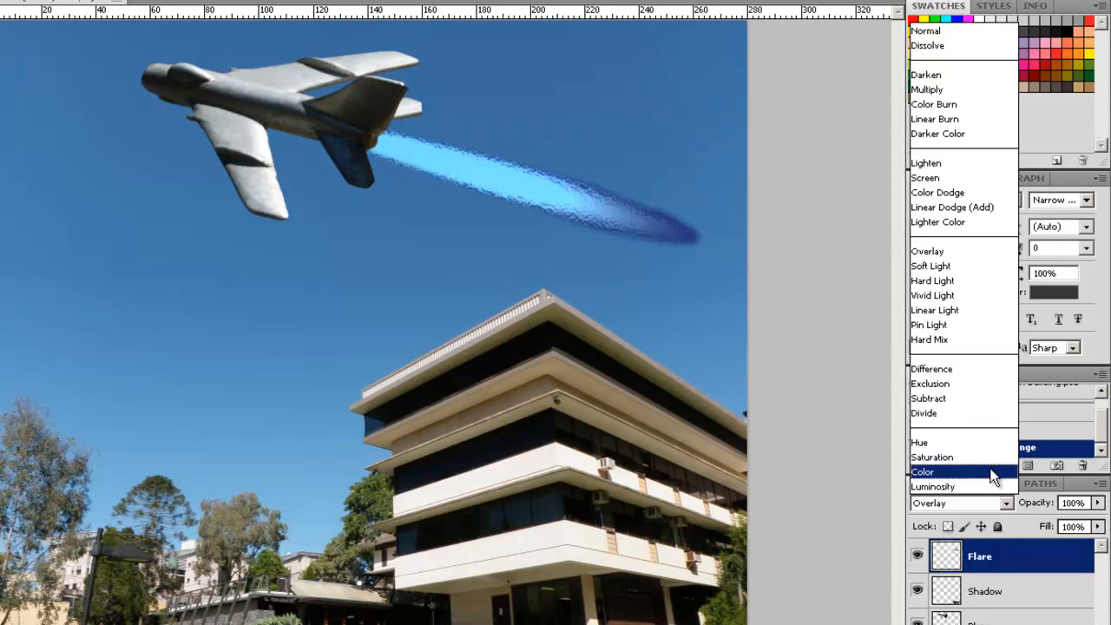
left_click(971, 265)
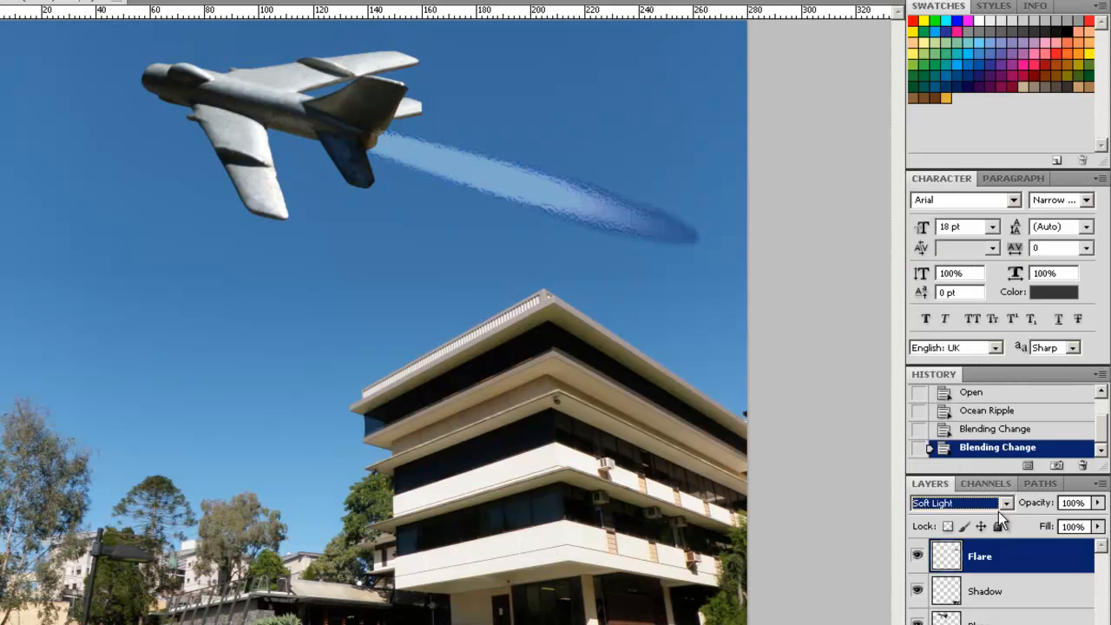
left_click(1007, 503)
left_click(980, 277)
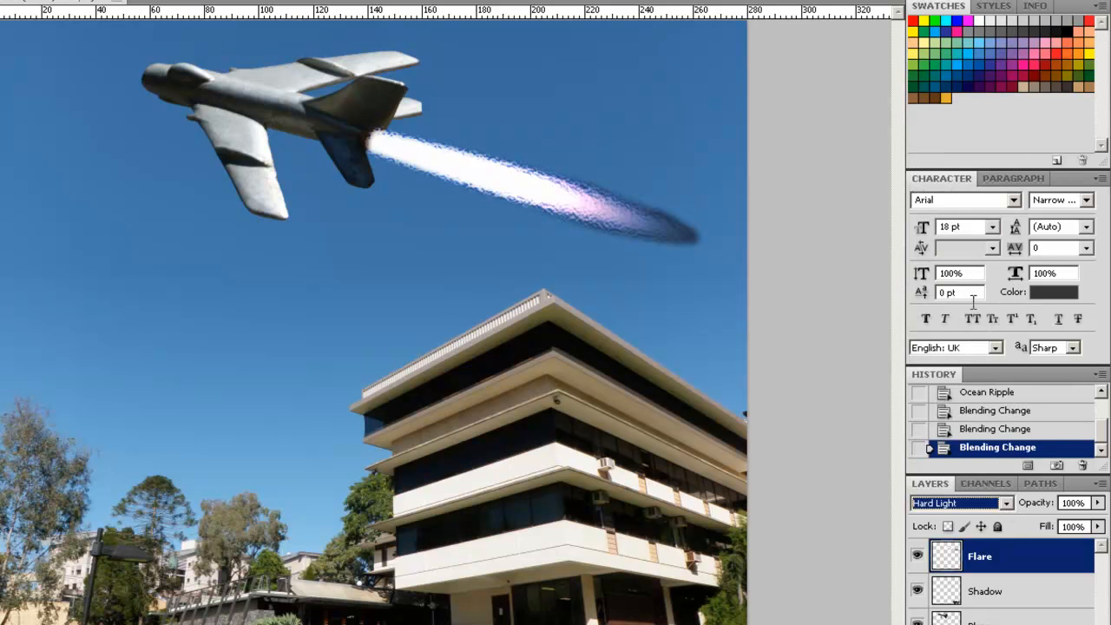
Try the Vivid Light, Linear Light, Pin Light and Hard Mix blend modes on the Flare layer.
left_click(1007, 504)
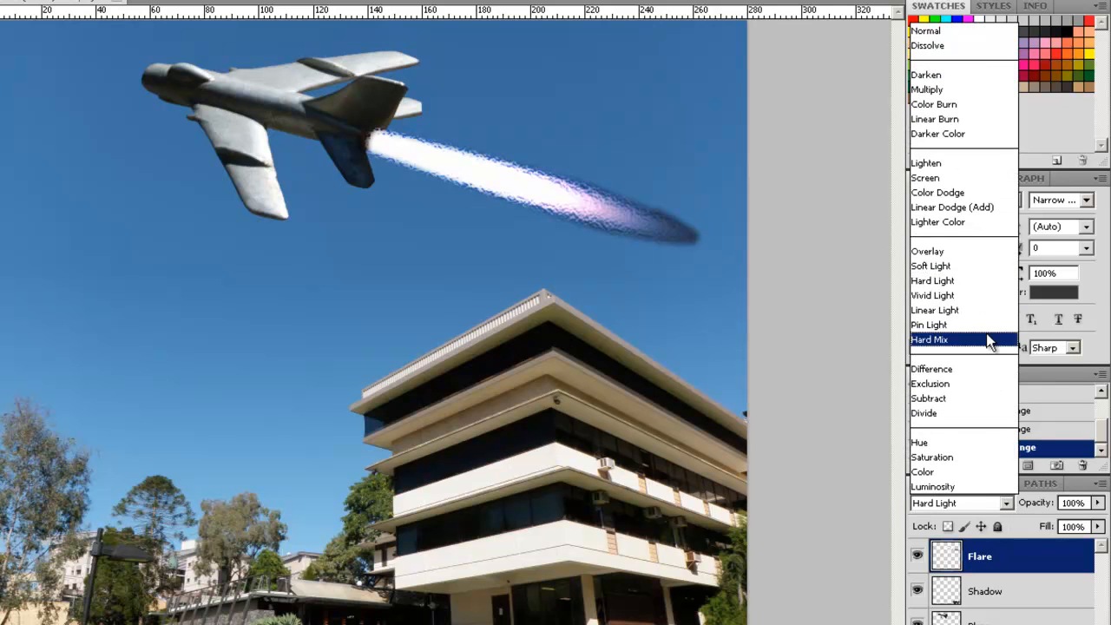
left_click(991, 297)
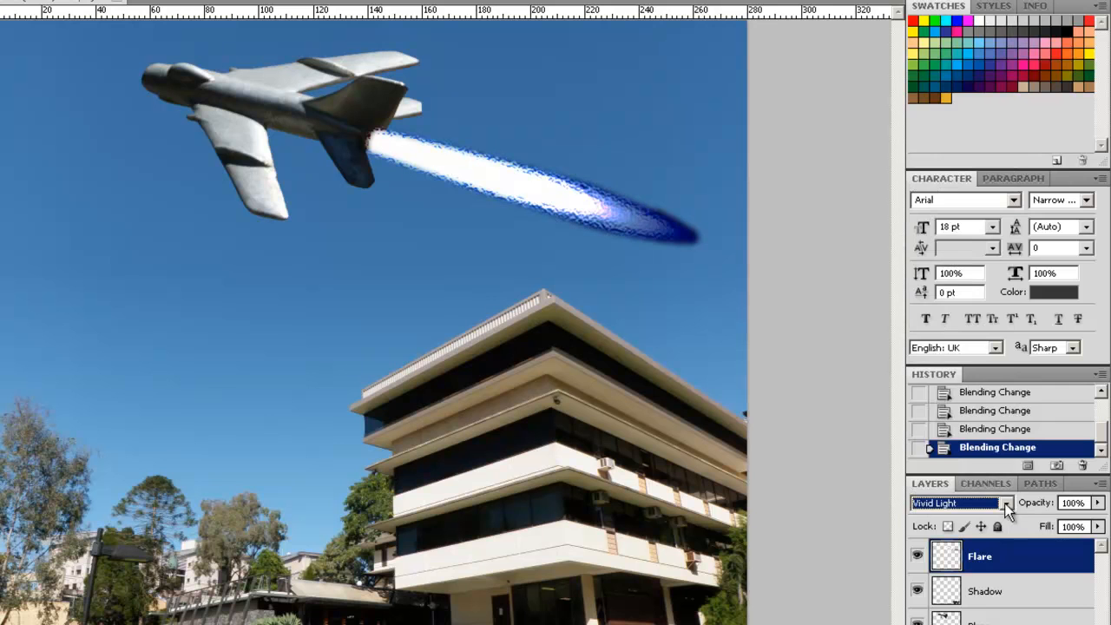
left_click(1007, 503)
left_click(993, 310)
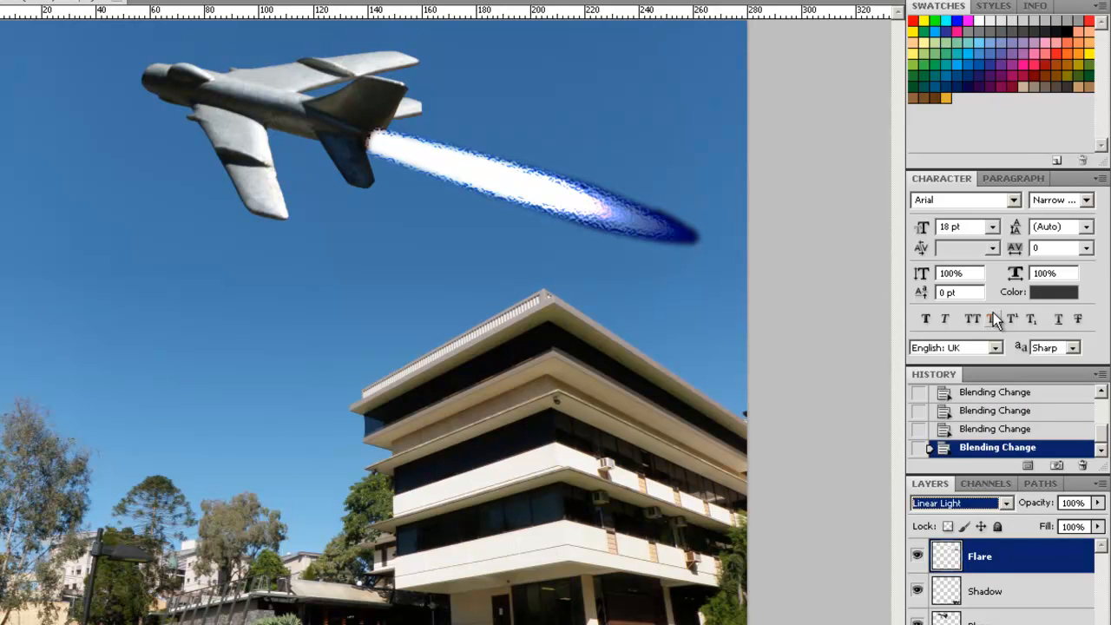
left_click(1008, 502)
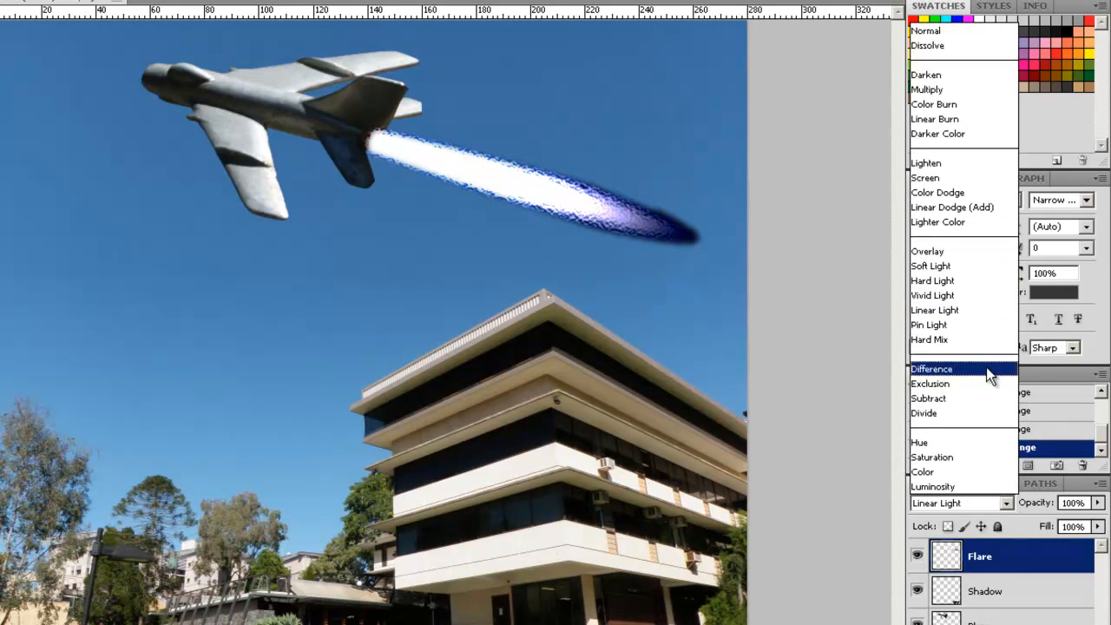
left_click(982, 323)
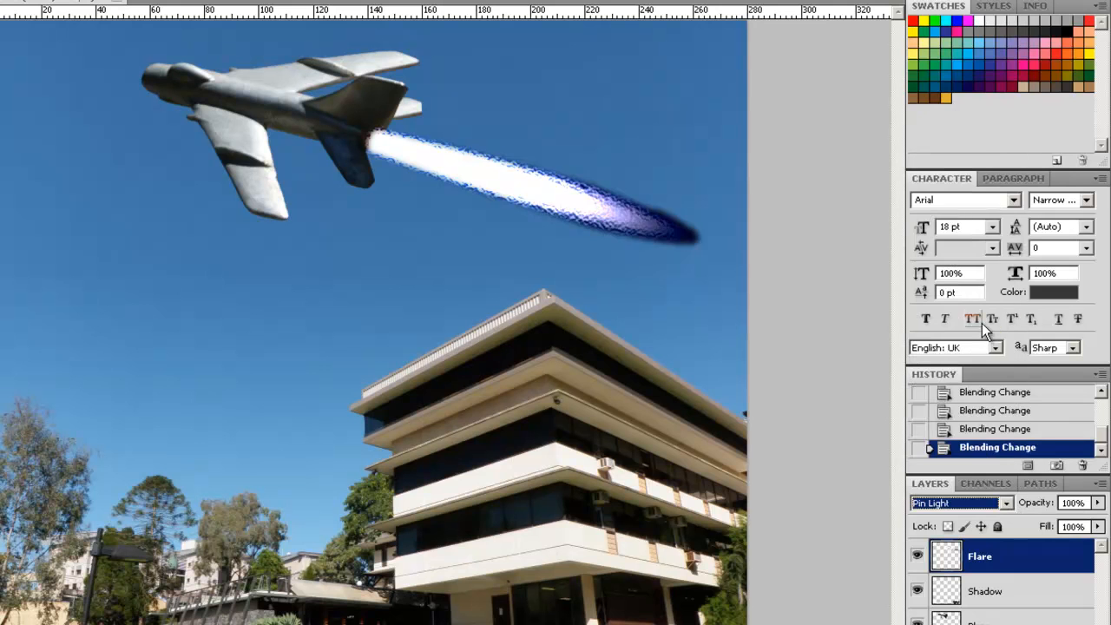
left_click(1003, 503)
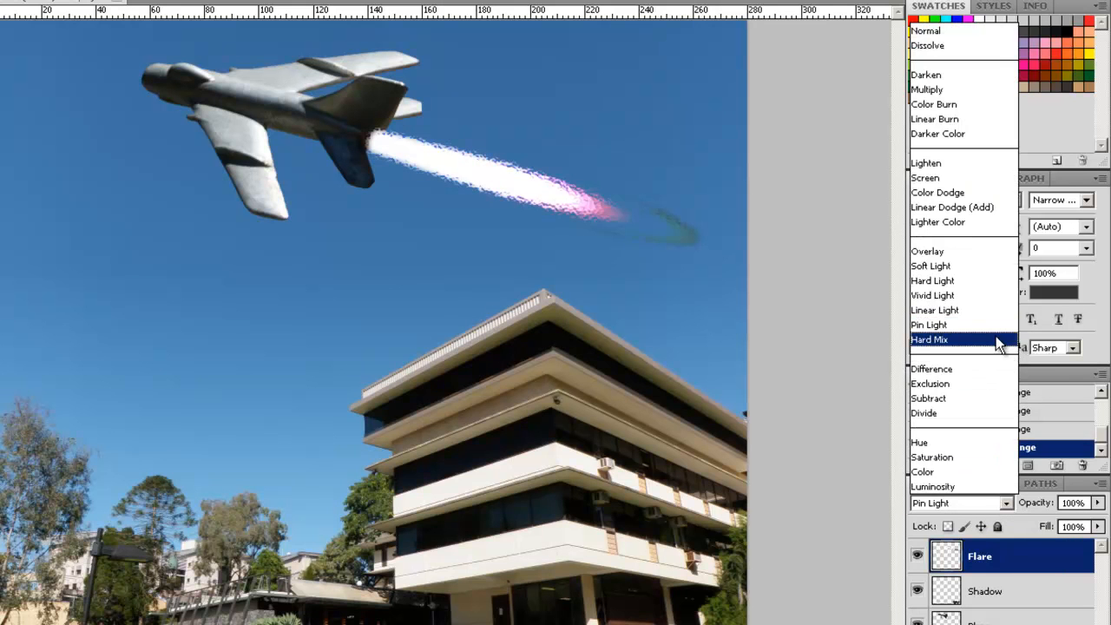
left_click(955, 340)
Set the Flare layer's blend mode to Pin Light and its opacity to 70%.
left_click(1007, 503)
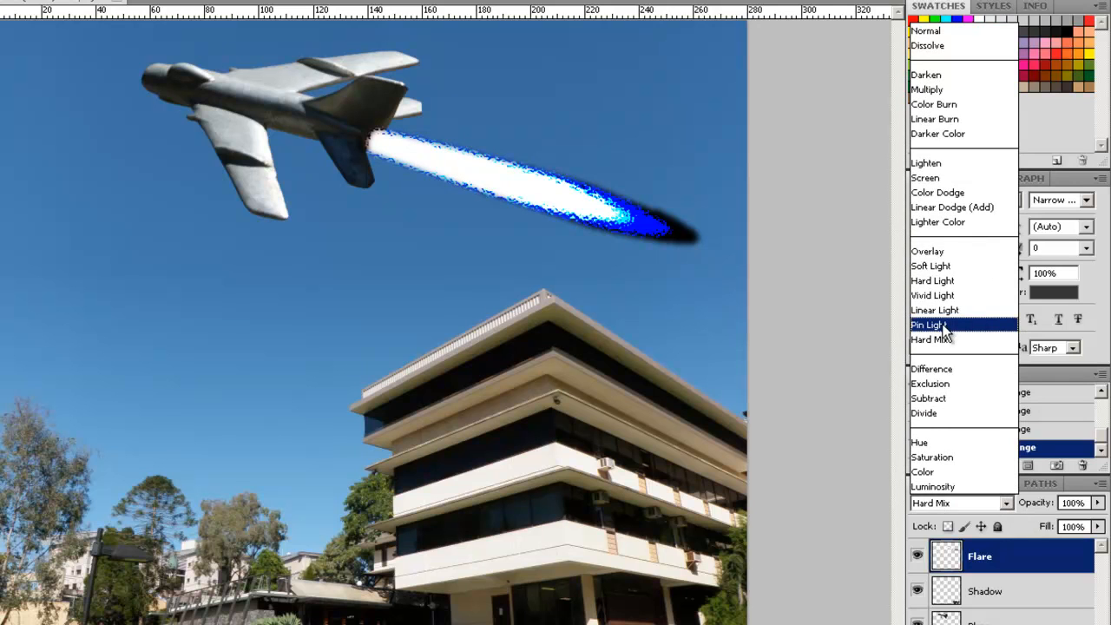
left_click(944, 329)
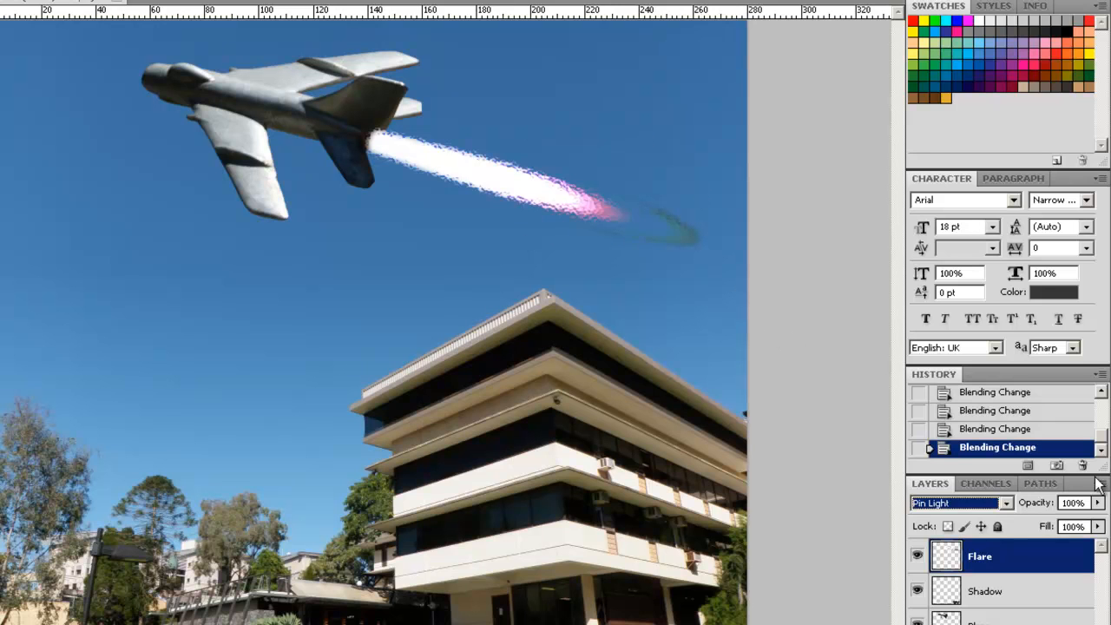
left_click(1099, 502)
mouse_move(1099, 521)
left_mouse_down()
mouse_move(1060, 532)
mouse_move(1066, 514)
mouse_move(1084, 541)
mouse_move(1080, 527)
left_mouse_up()
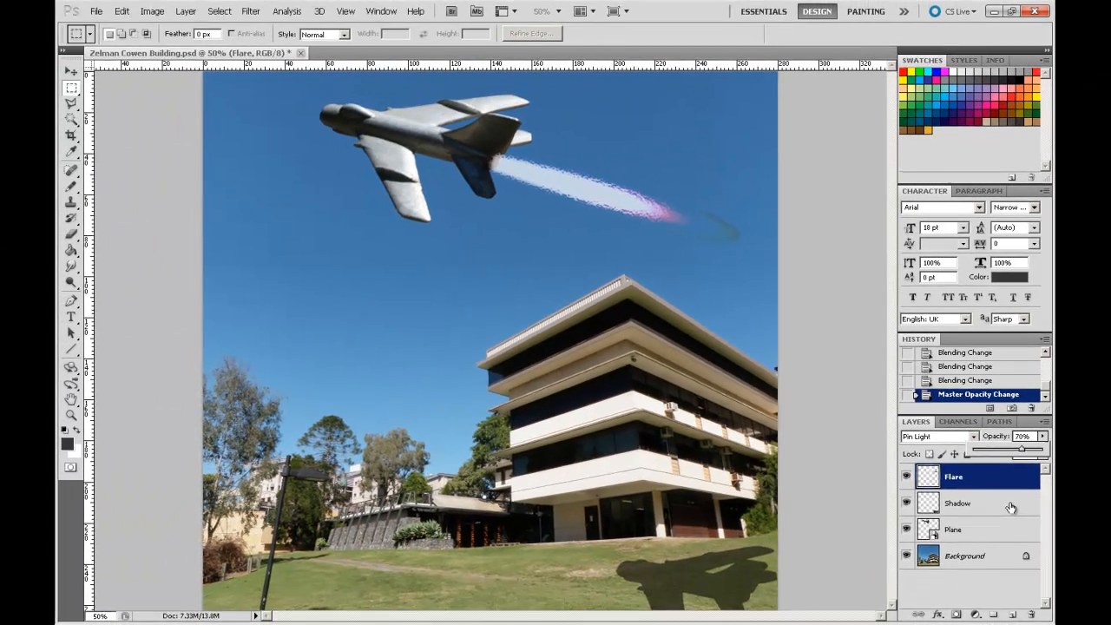
left_click(1010, 508)
left_click(1006, 479)
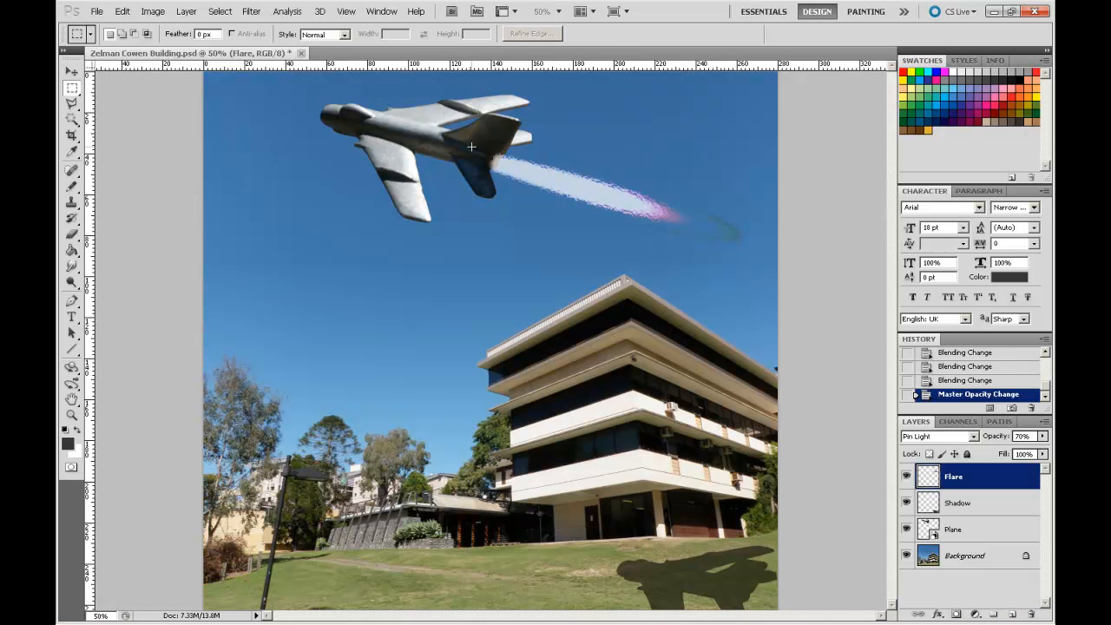
Apply a Motion Blur filter to the Plane layer with an angle of -38° and a distance of 21 pixels.
left_click(970, 534)
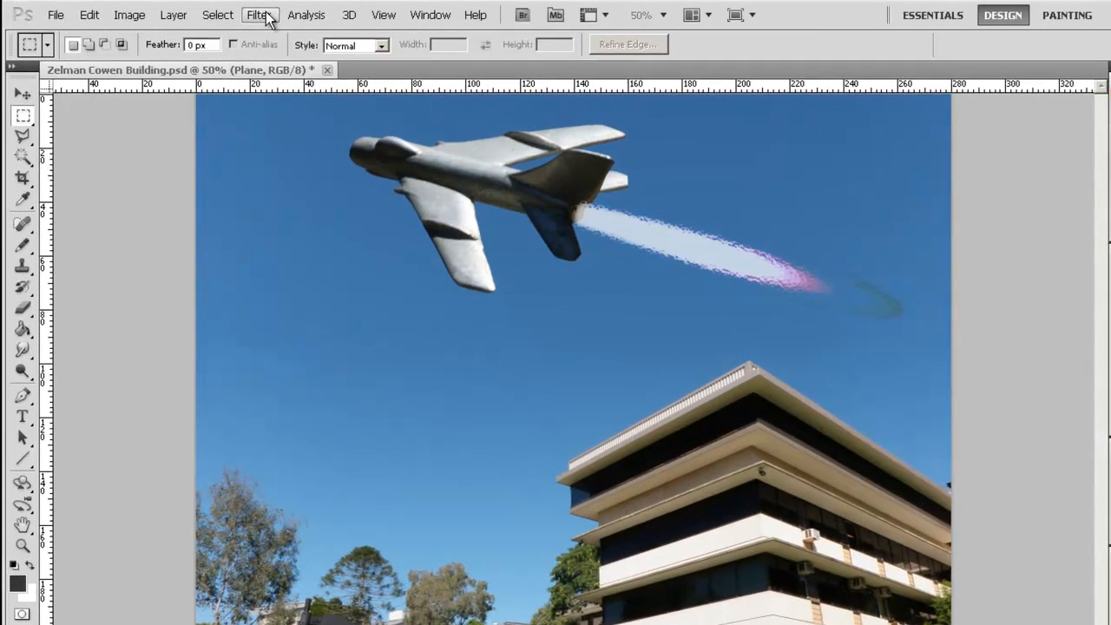
left_click(254, 12)
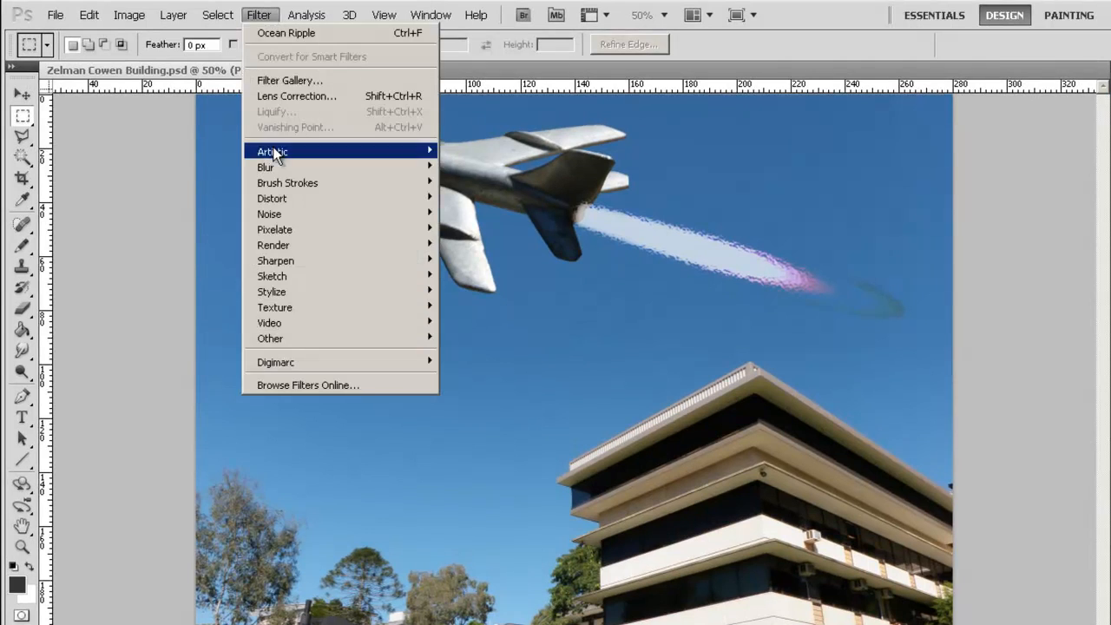
mouse_move(270, 164)
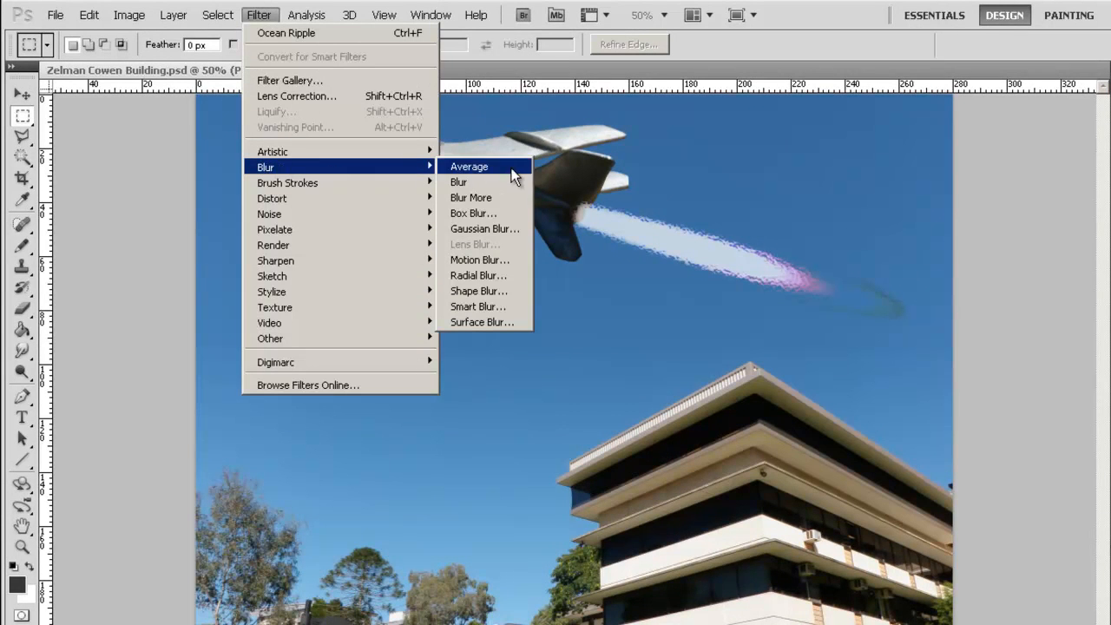
left_click(512, 259)
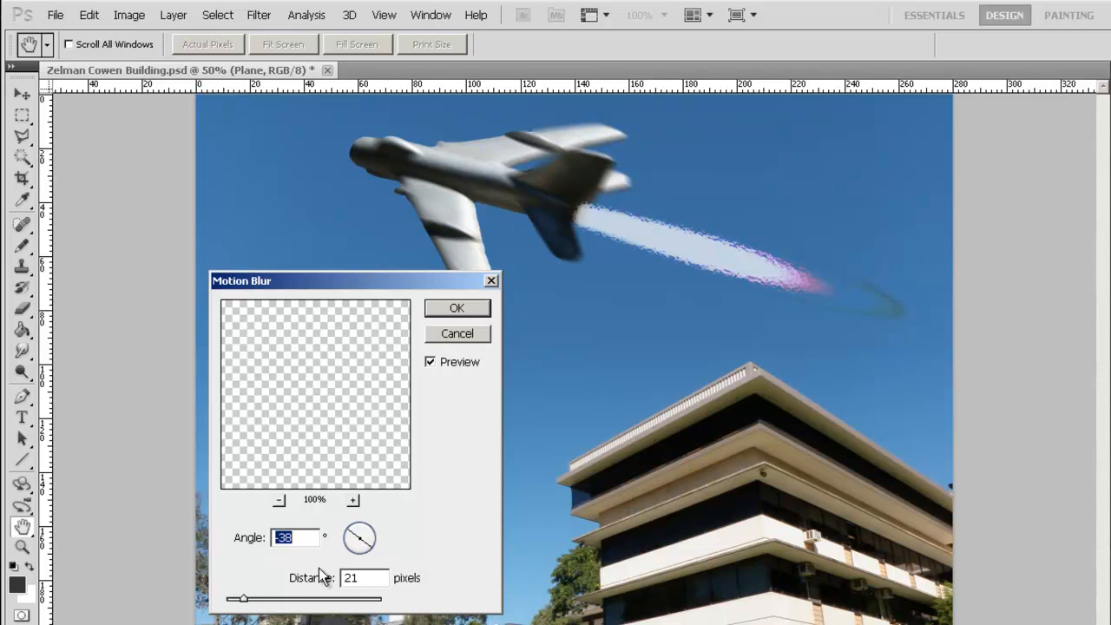
left_click(457, 310)
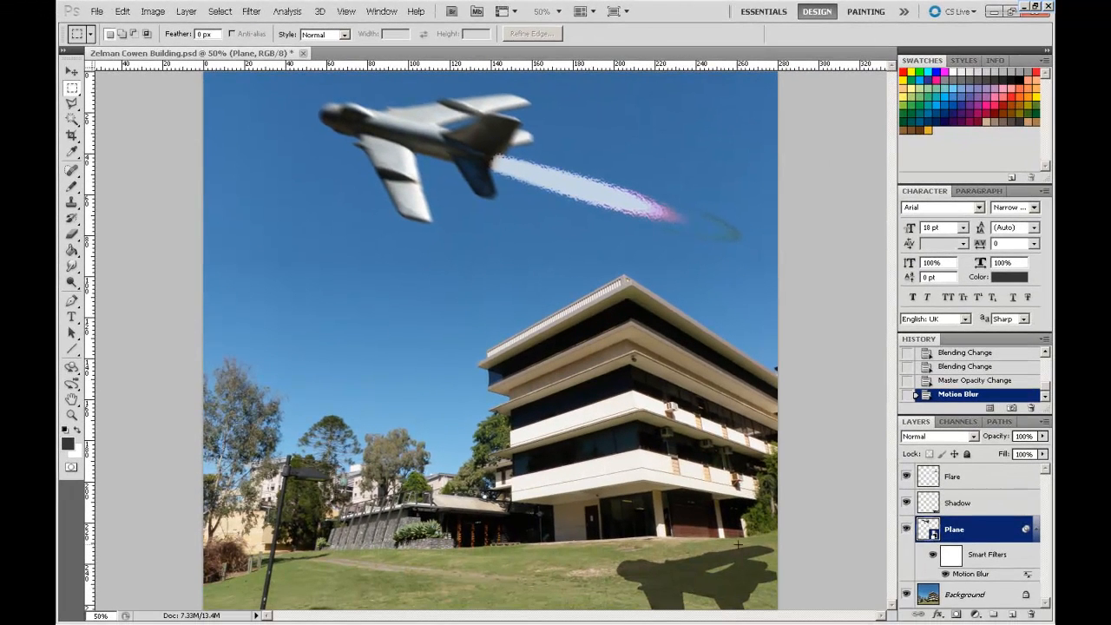
Apply the last used Motion Blur filter to the Shadow layer.
left_click(973, 506)
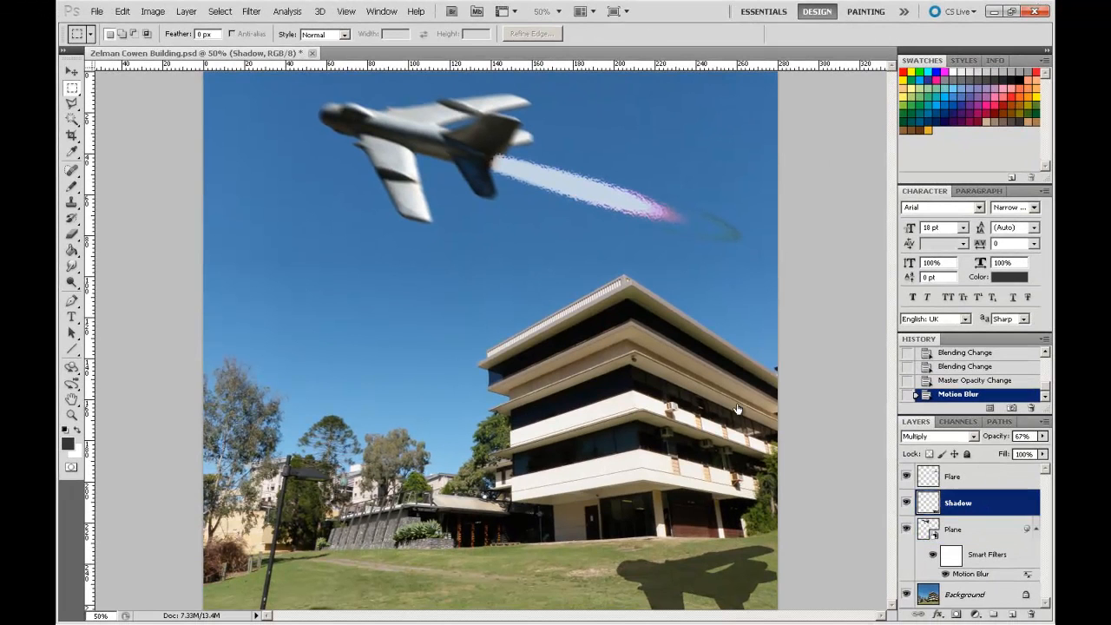
left_click(251, 13)
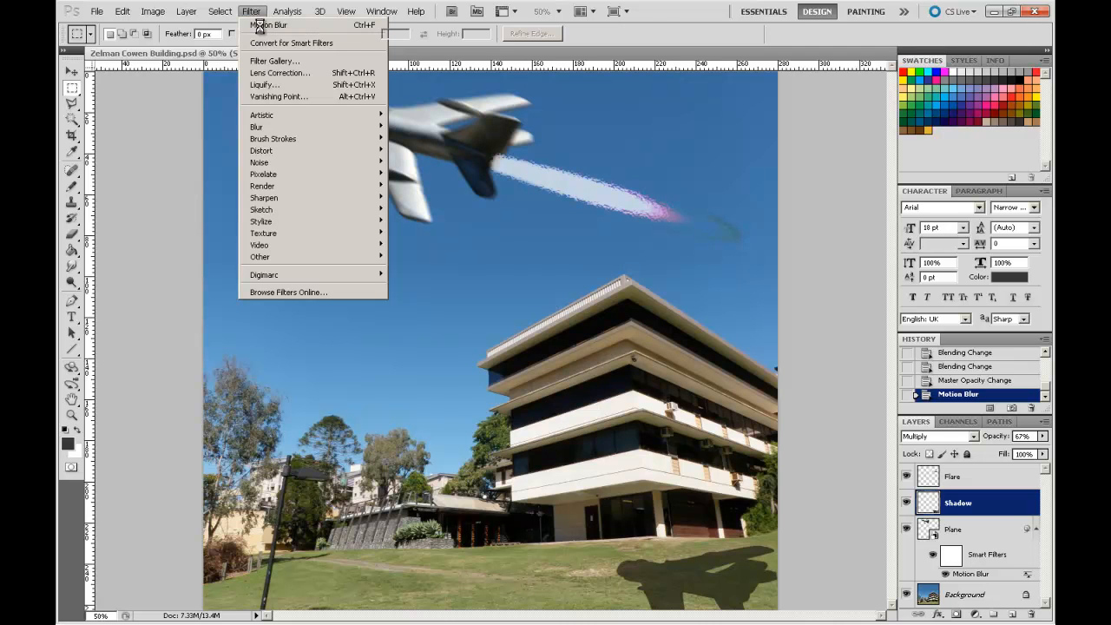
left_click(265, 26)
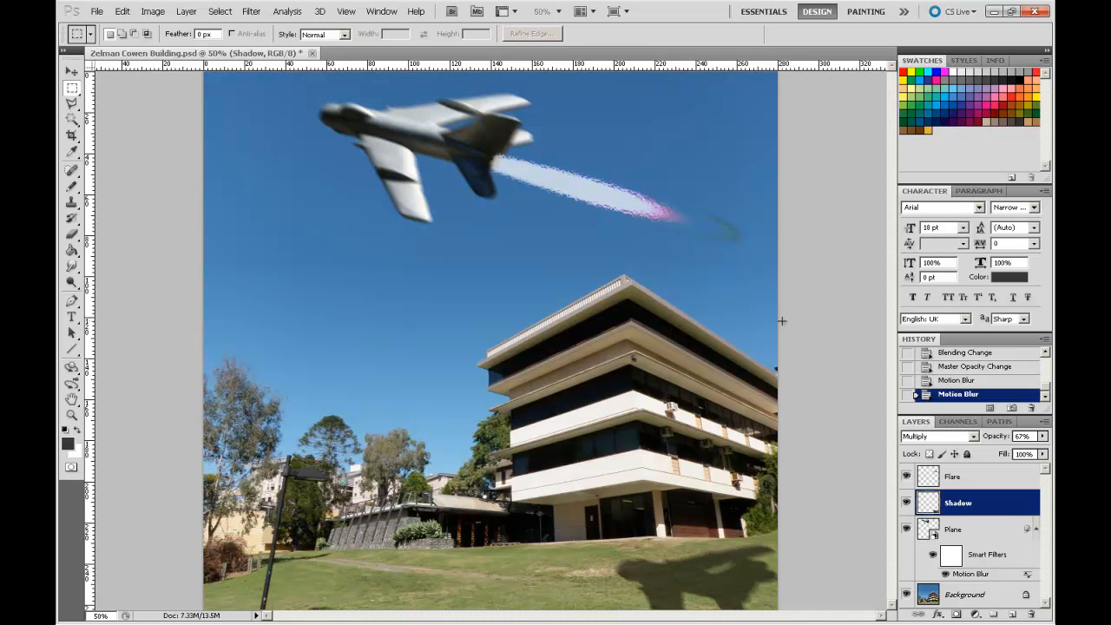
Choose the Smudge tool with a 400 px brush and make the Background layer active.
left_click(71, 268)
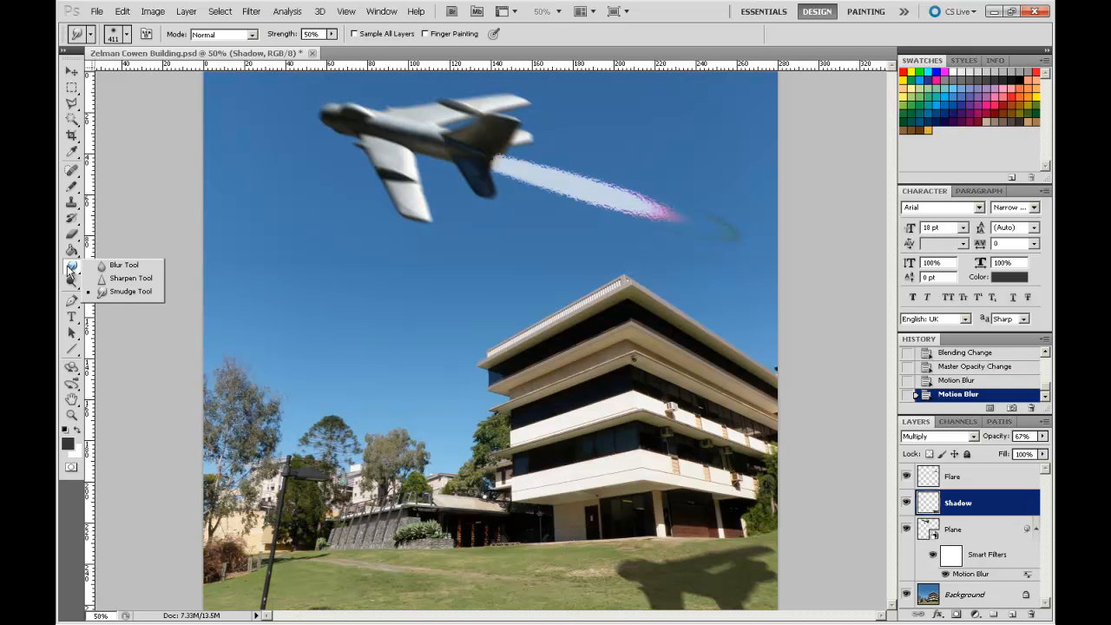
left_click(127, 292)
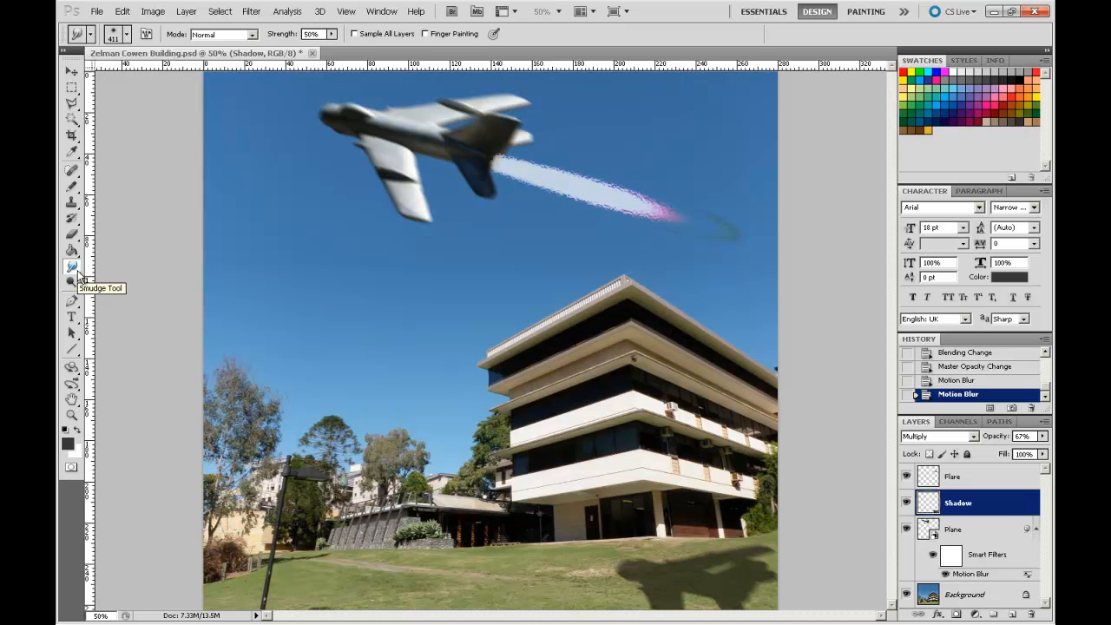
left_click(127, 34)
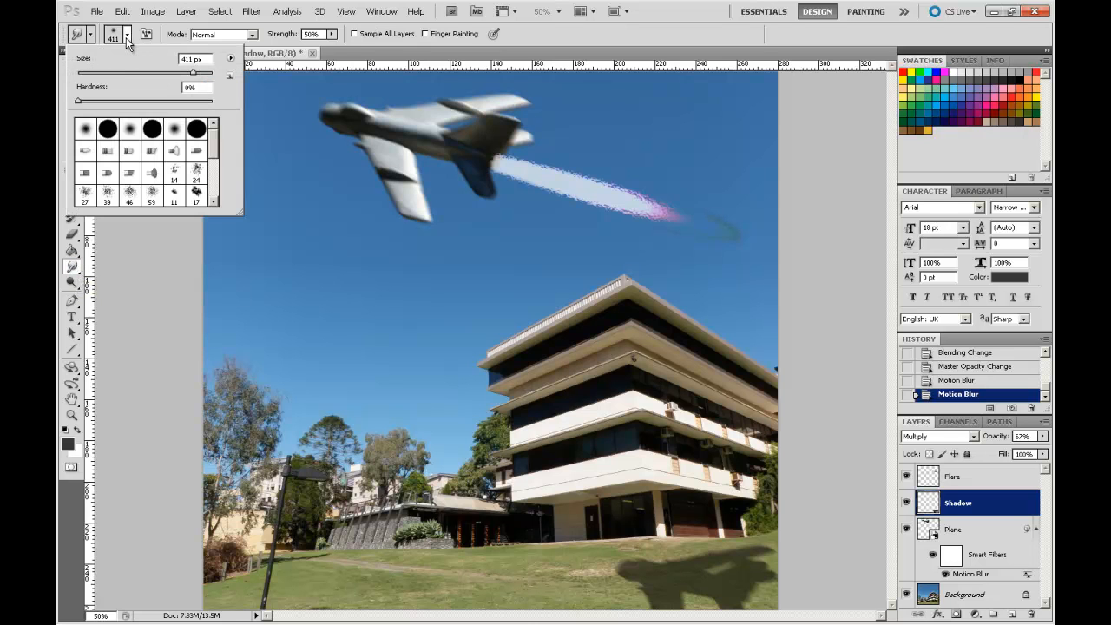
left_click_drag(177, 79, 192, 74)
type("400")
key("Return")
left_click(976, 595)
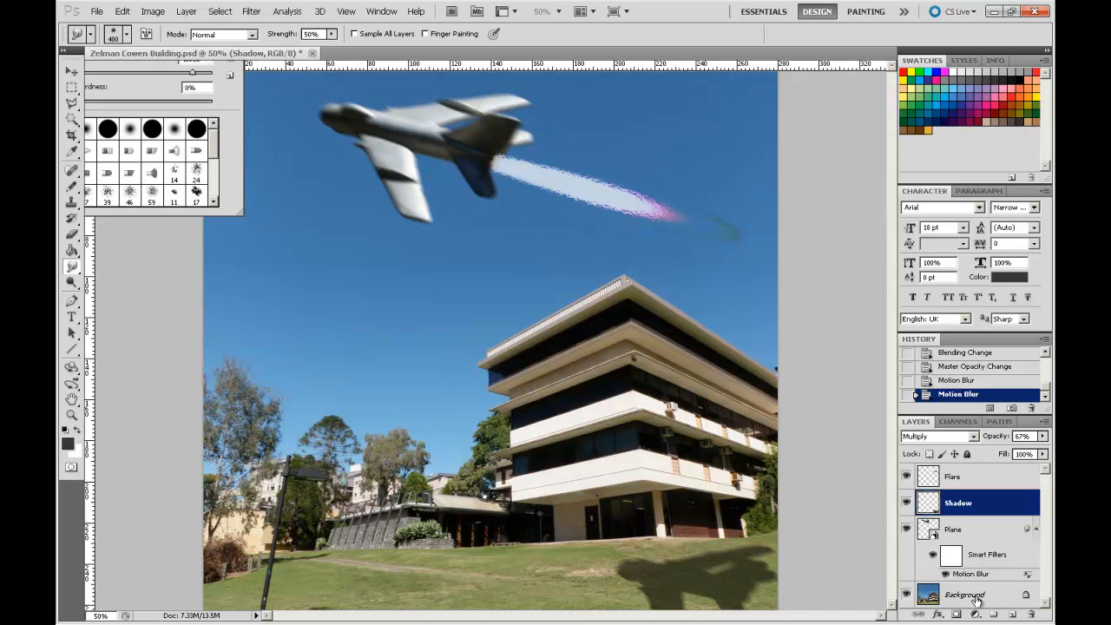
left_click(978, 596)
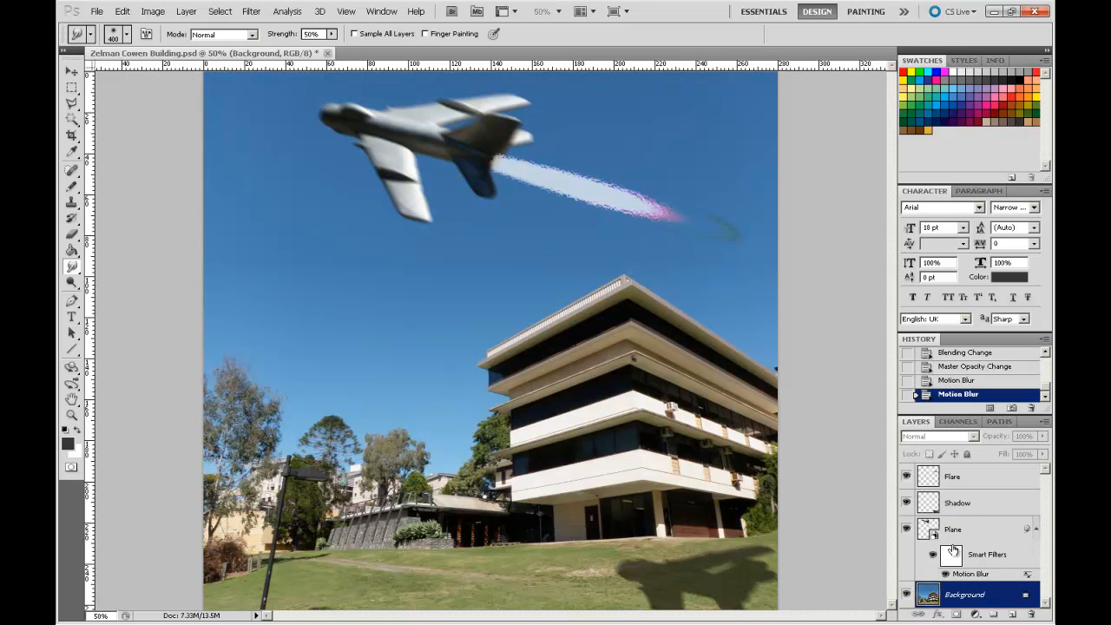